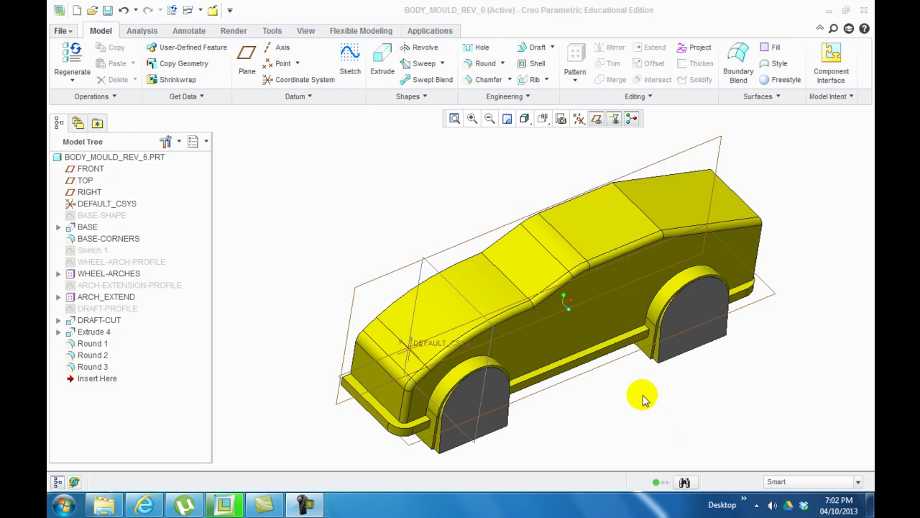
# Select the car body and nearby datum planes, then clear the selection.
pyautogui.click(568, 339)
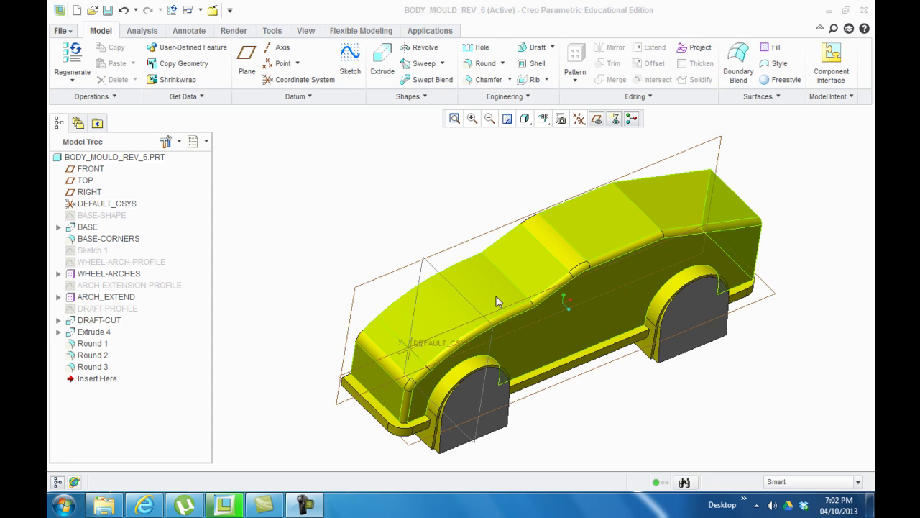
pyautogui.click(438, 301)
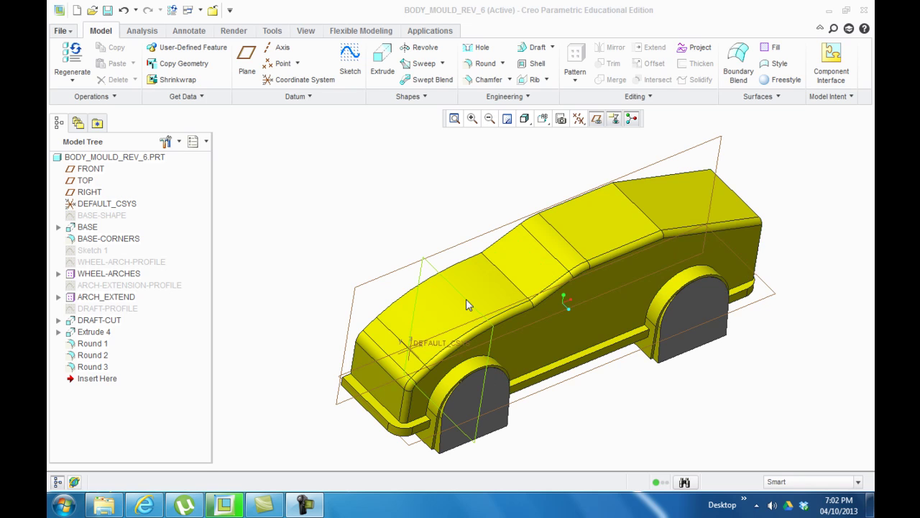
pyautogui.click(466, 305)
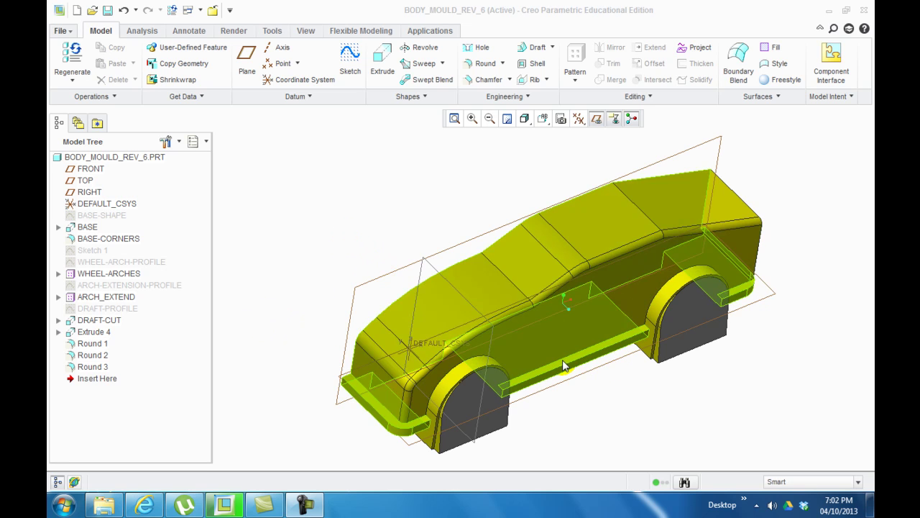
pyautogui.click(584, 378)
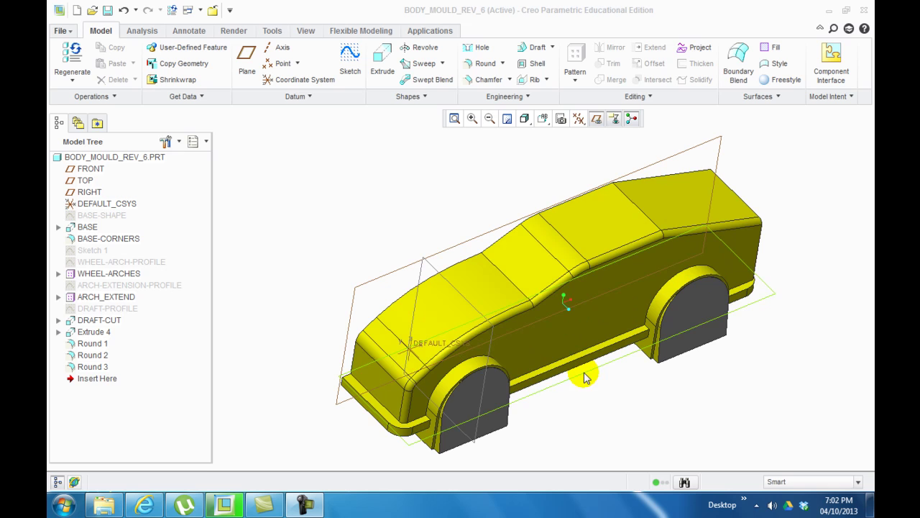
pyautogui.click(437, 170)
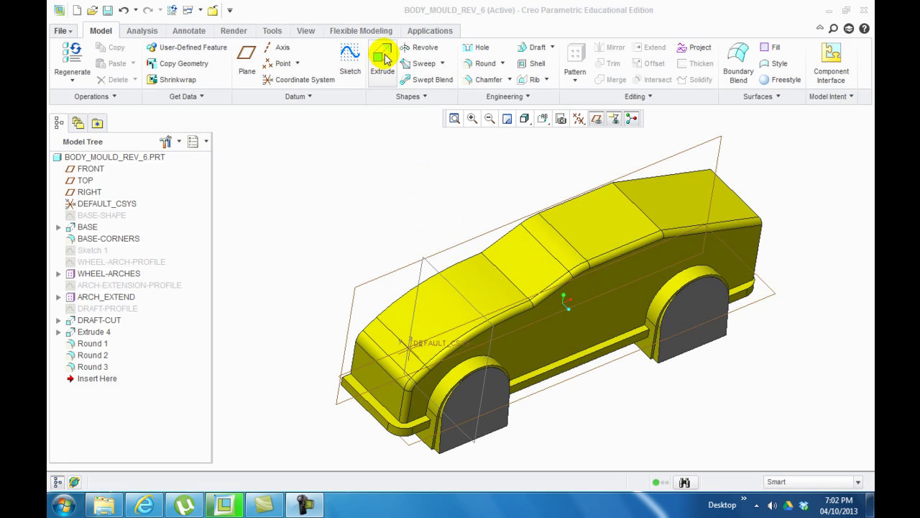
# Start a new extrusion sketched on the TOP plane, viewed straight down.
pyautogui.click(383, 56)
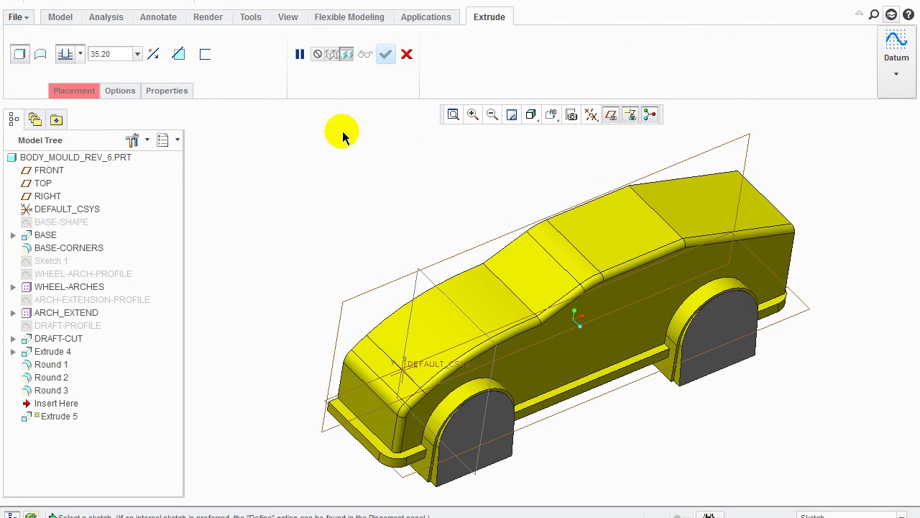
pyautogui.click(75, 89)
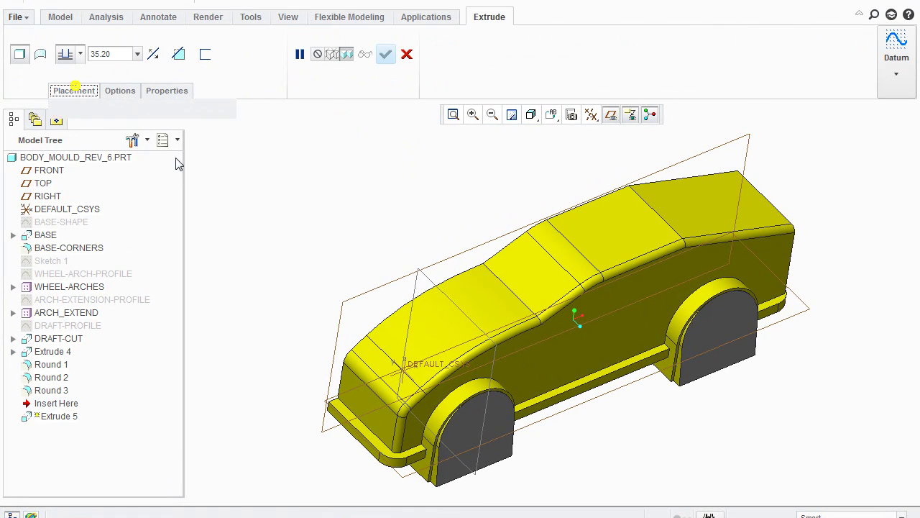
pyautogui.click(559, 415)
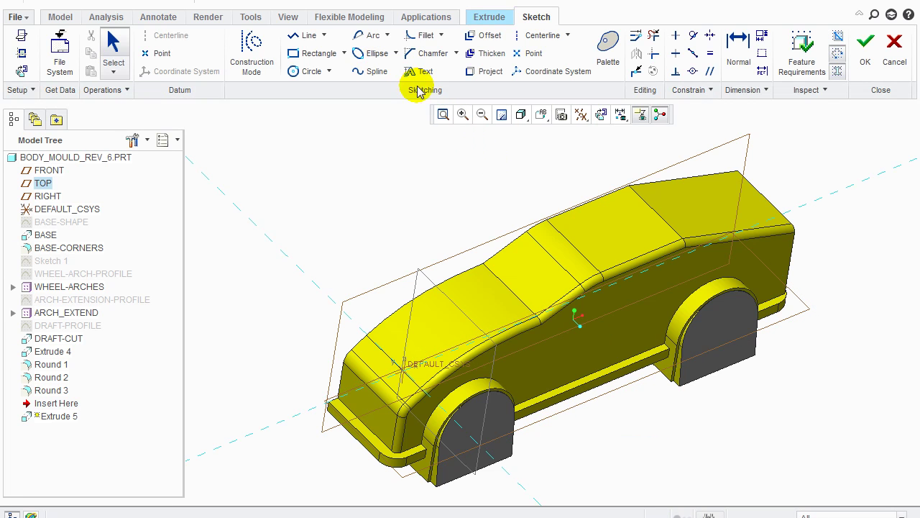
pyautogui.click(601, 116)
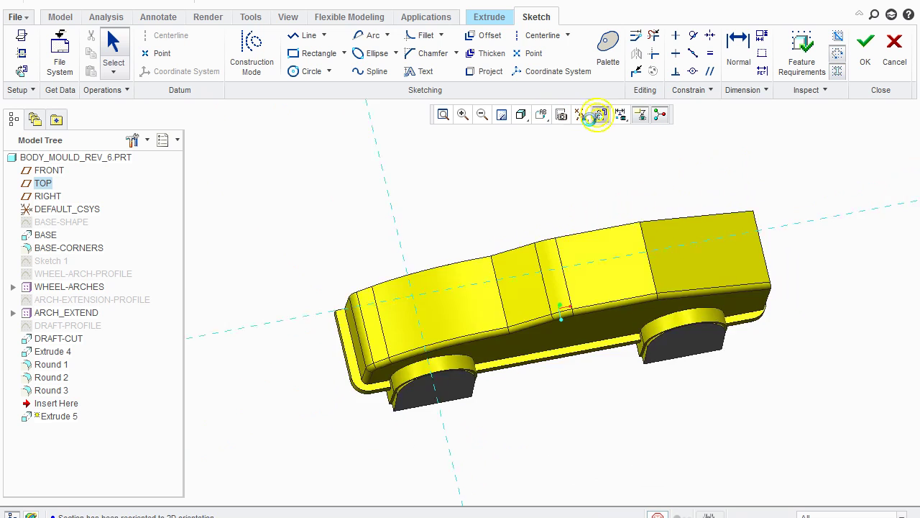
pyautogui.scroll(2, 506, 306)
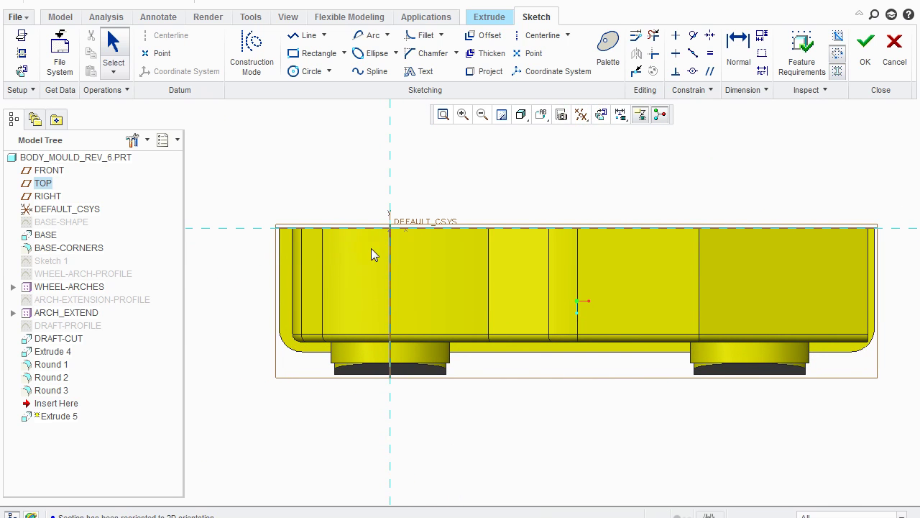
# Draw a four-sided scoop outline with a slanted bottom edge on the hood.
pyautogui.click(306, 35)
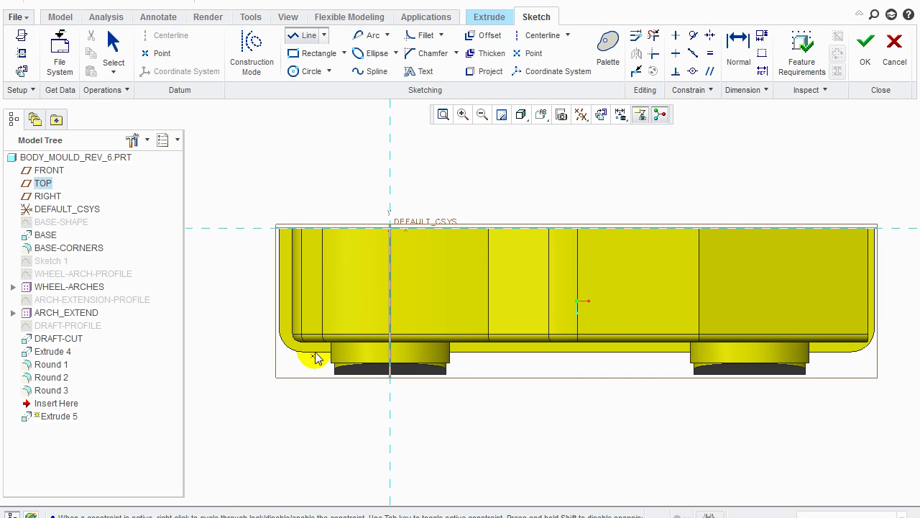
pyautogui.click(333, 252)
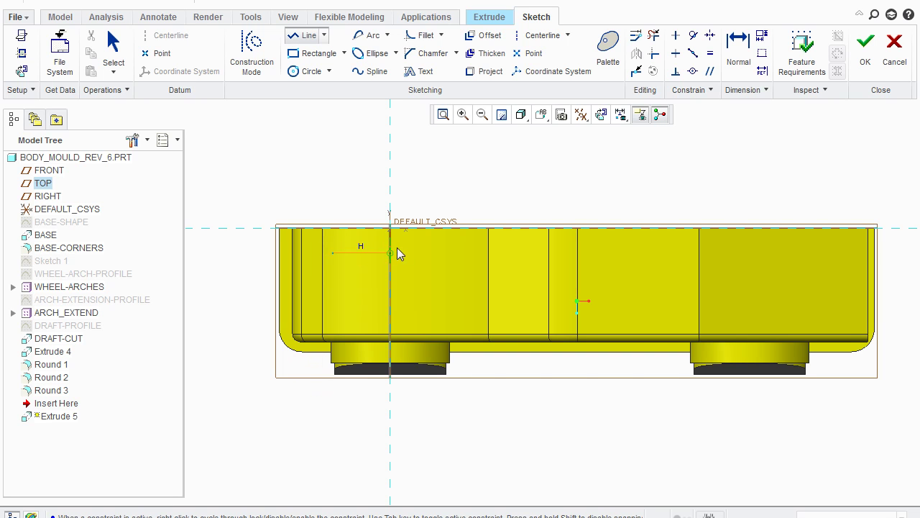
pyautogui.click(465, 252)
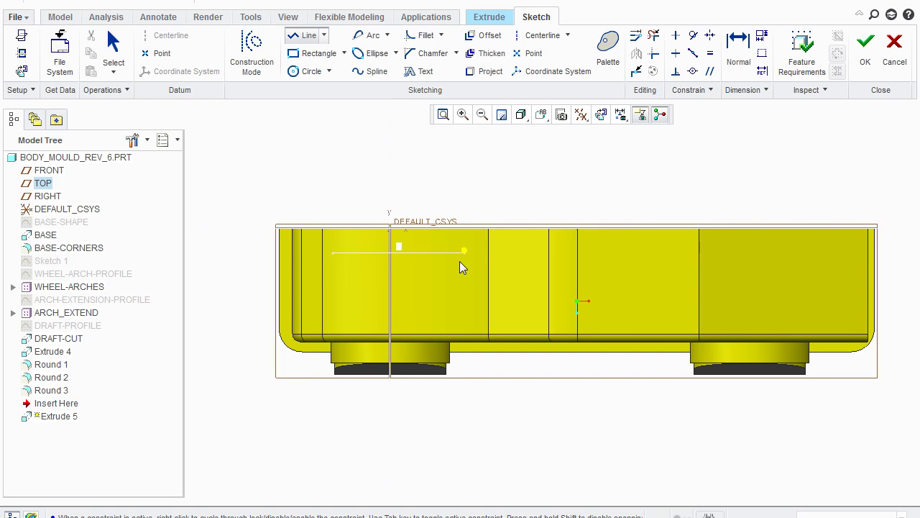
pyautogui.click(465, 298)
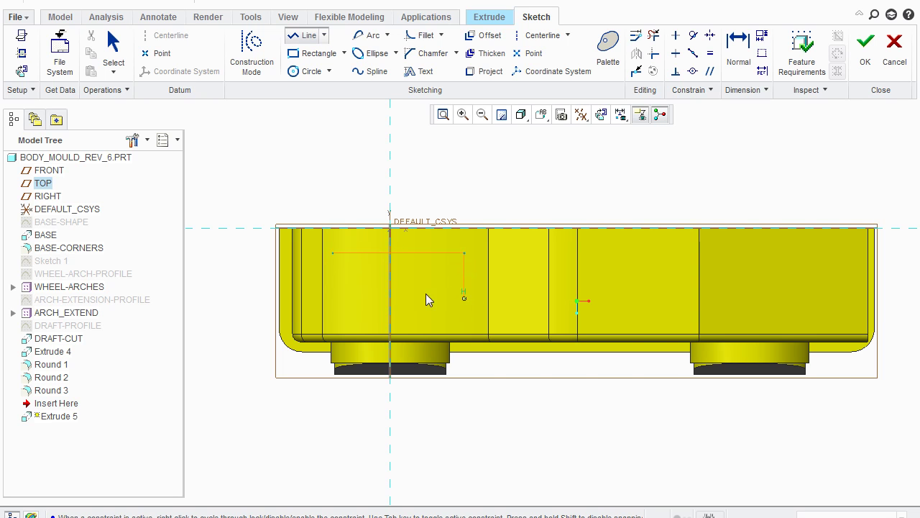
pyautogui.click(330, 284)
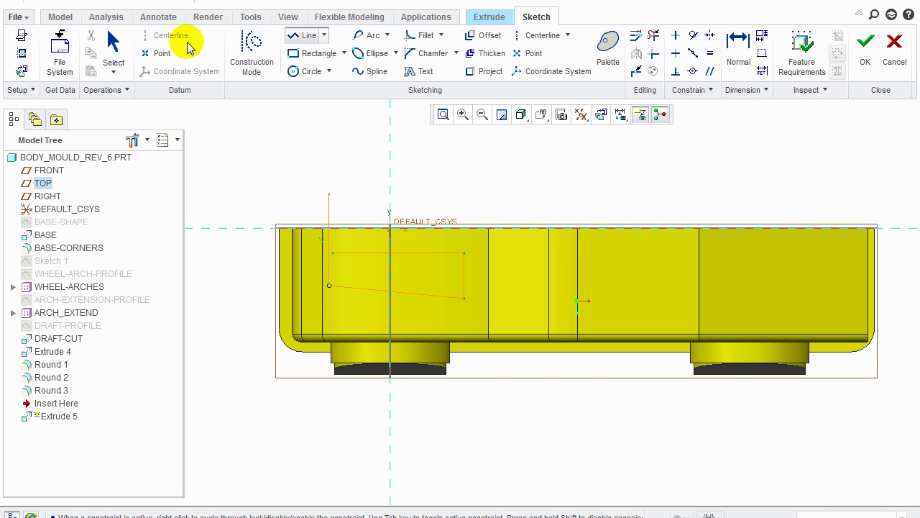
pyautogui.middleClick(281, 200)
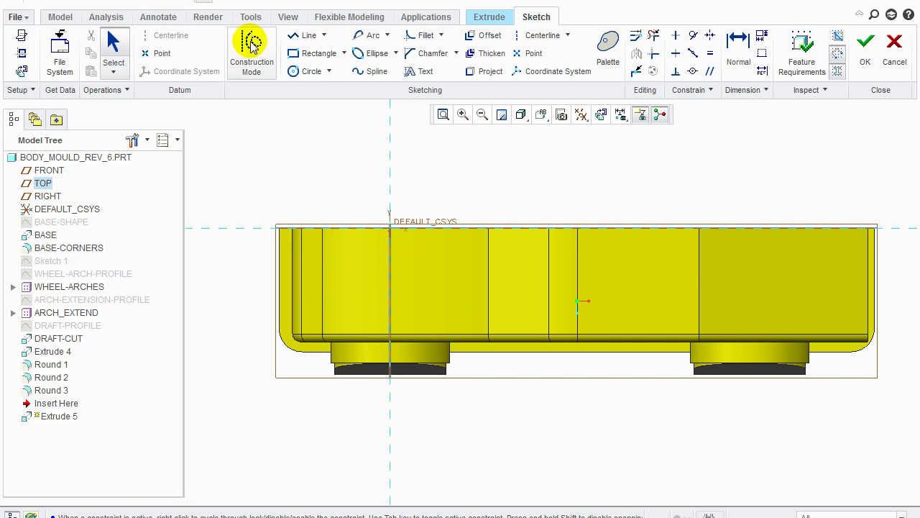
# Redraw the four-sided scoop outline and close it at its start point.
pyautogui.click(337, 255)
pyautogui.click(467, 257)
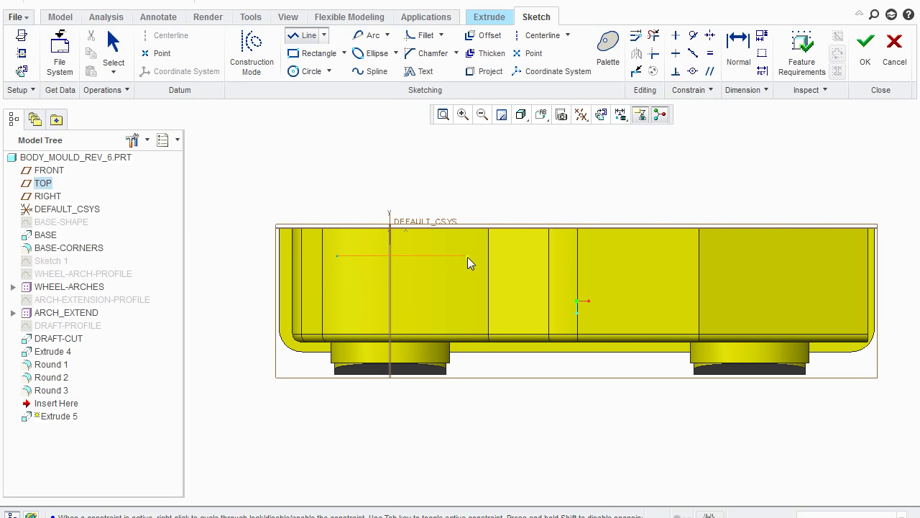
pyautogui.click(468, 295)
pyautogui.middleClick(468, 295)
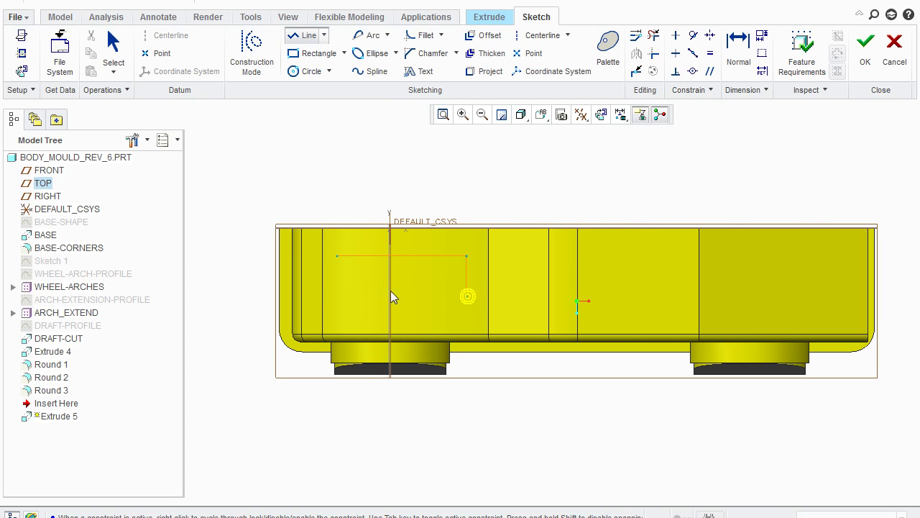
pyautogui.click(337, 280)
pyautogui.click(337, 257)
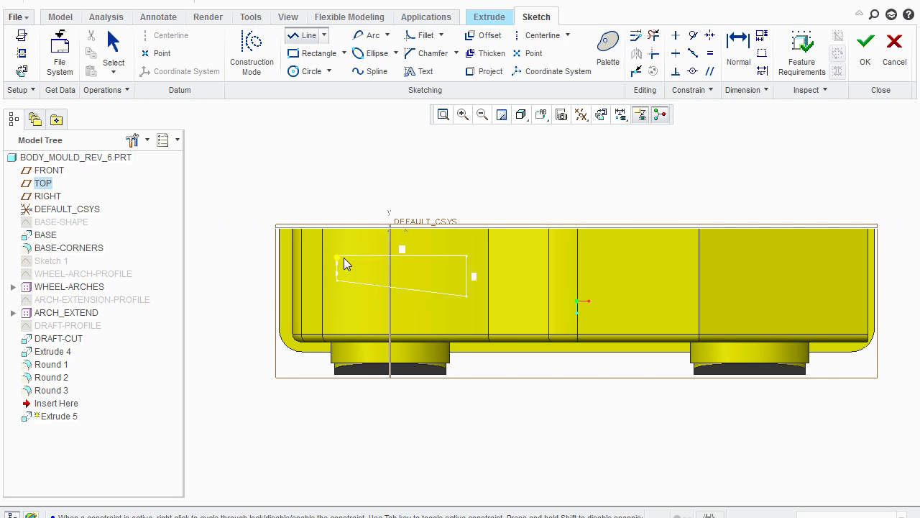
# Return to Default Orientation and accept the sketch, previewing a 35.20-deep extrusion.
pyautogui.click(736, 45)
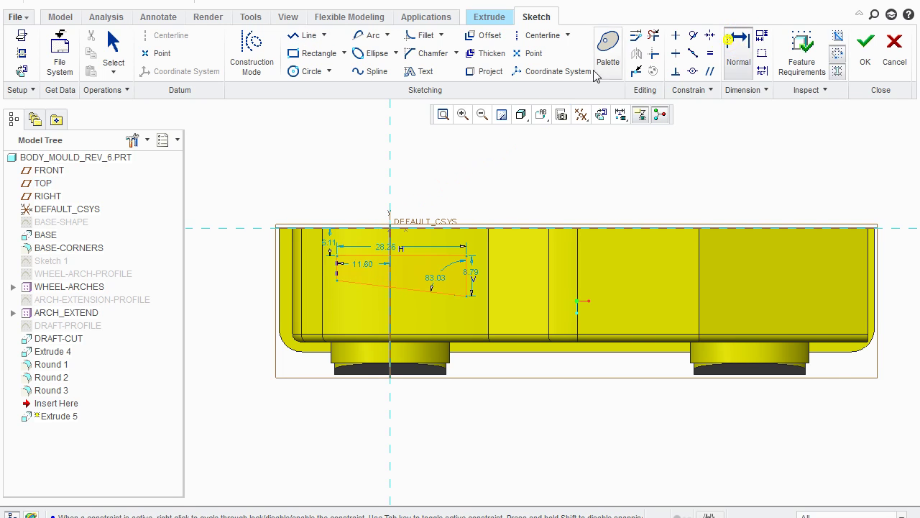
pyautogui.click(601, 115)
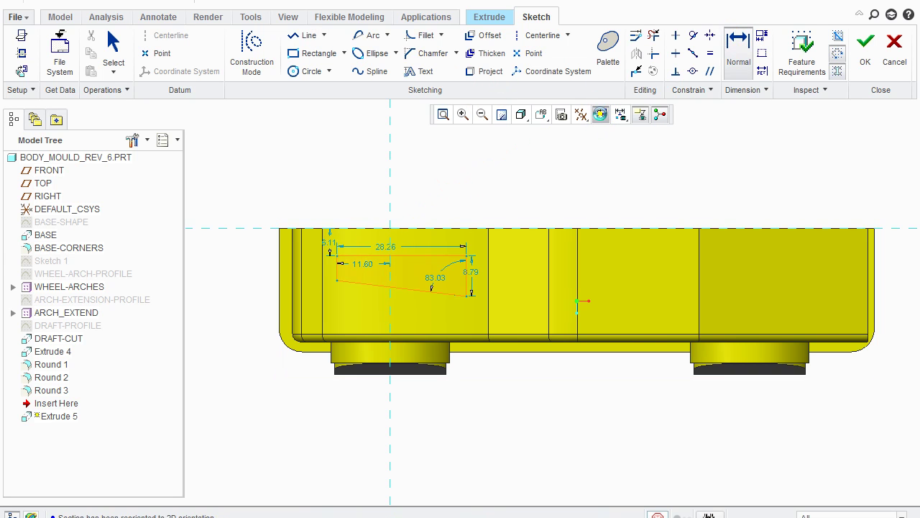
pyautogui.click(542, 115)
pyautogui.click(565, 149)
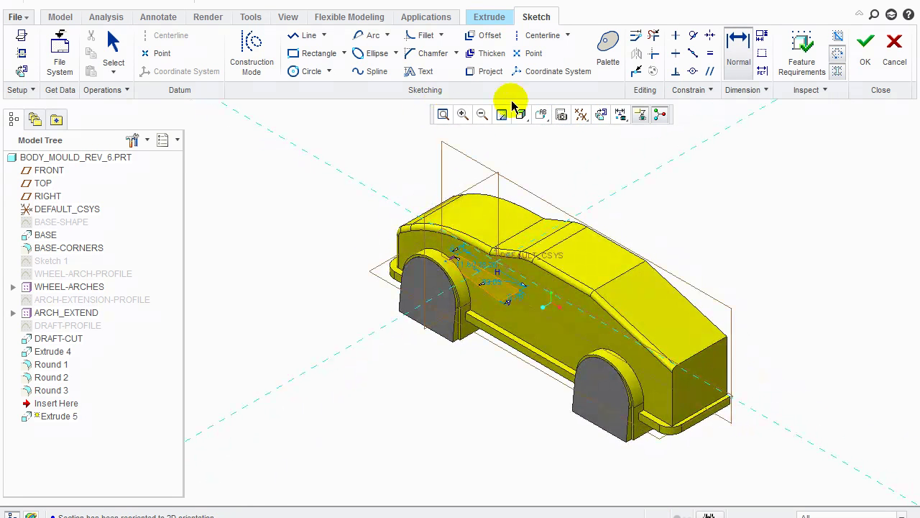
pyautogui.click(868, 51)
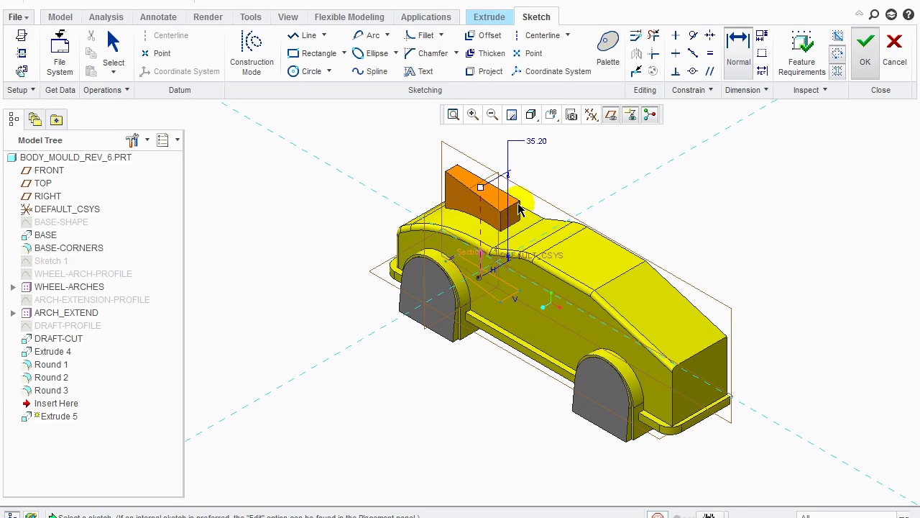
pyautogui.moveTo(544, 304)
pyautogui.mouseDown(button='middle')
pyautogui.moveTo(611, 281)
pyautogui.moveTo(647, 286)
pyautogui.moveTo(621, 326)
pyautogui.moveTo(535, 330)
pyautogui.mouseUp(button='middle')
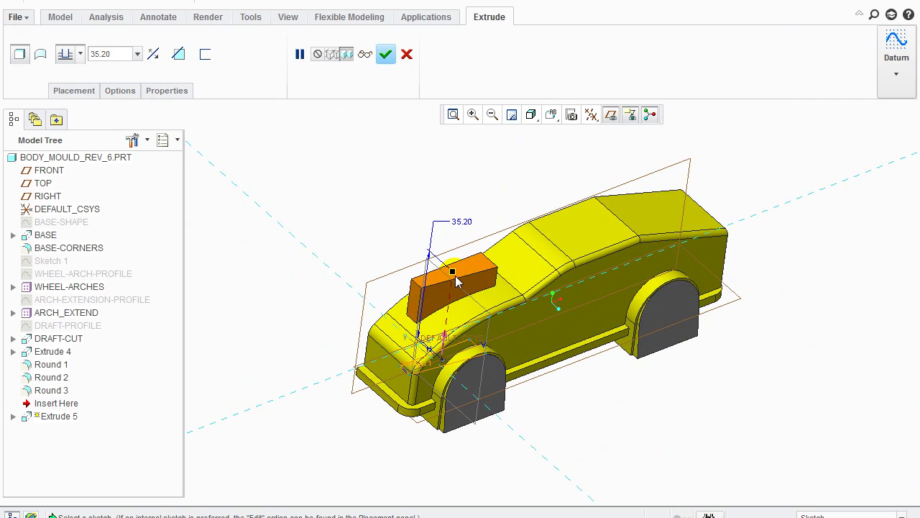
# Make Extrude 5 a 37.70-deep Remove Material cut into the hood and finish it.
pyautogui.moveTo(453, 273)
pyautogui.mouseDown()
pyautogui.moveTo(455, 250)
pyautogui.moveTo(443, 315)
pyautogui.moveTo(454, 266)
pyautogui.mouseUp()
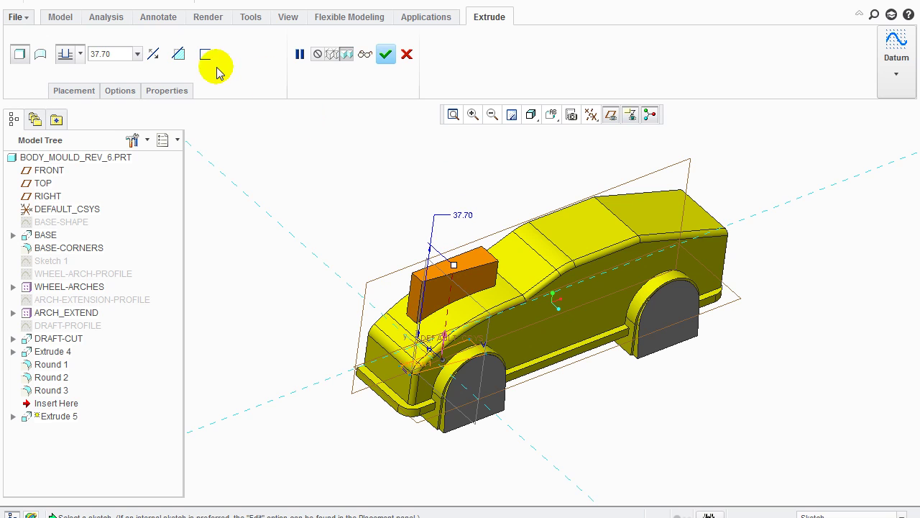
pyautogui.click(182, 58)
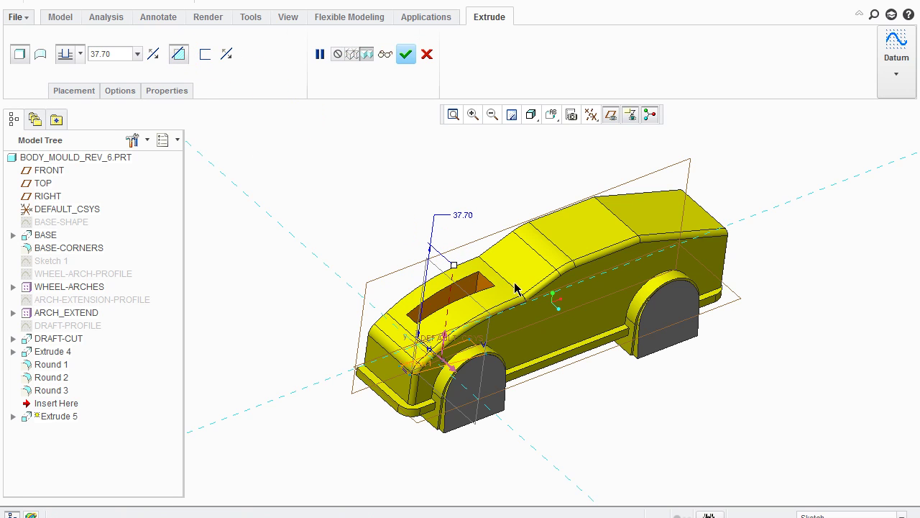
pyautogui.moveTo(517, 294); pyautogui.dragTo(456, 128, button='middle')
pyautogui.click(405, 55)
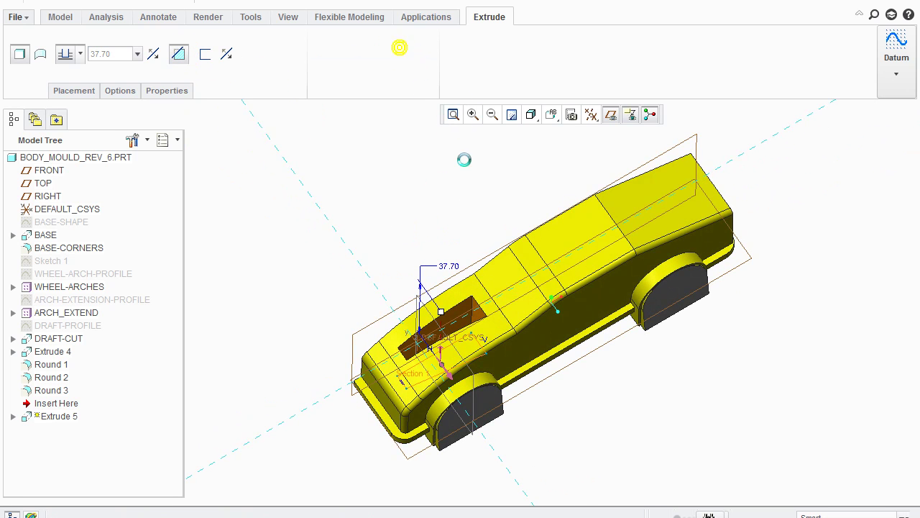
pyautogui.moveTo(524, 284); pyautogui.dragTo(623, 147, button='middle')
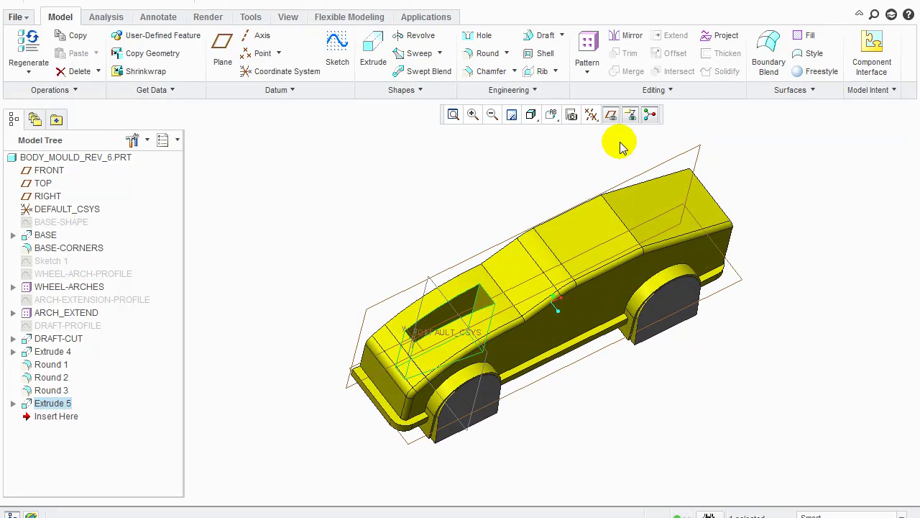
# Start Extrude 6 on the TOP plane with a line at the outline's top-left corner.
pyautogui.click(375, 48)
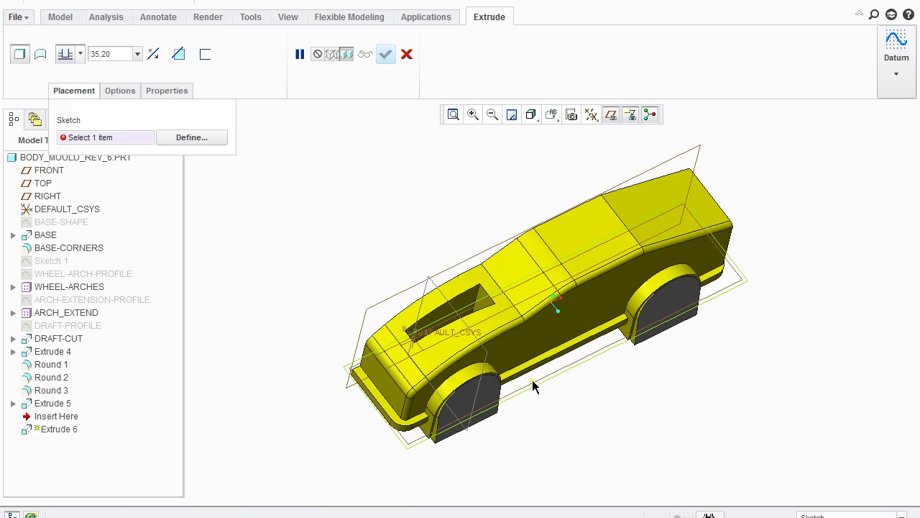
pyautogui.click(512, 182)
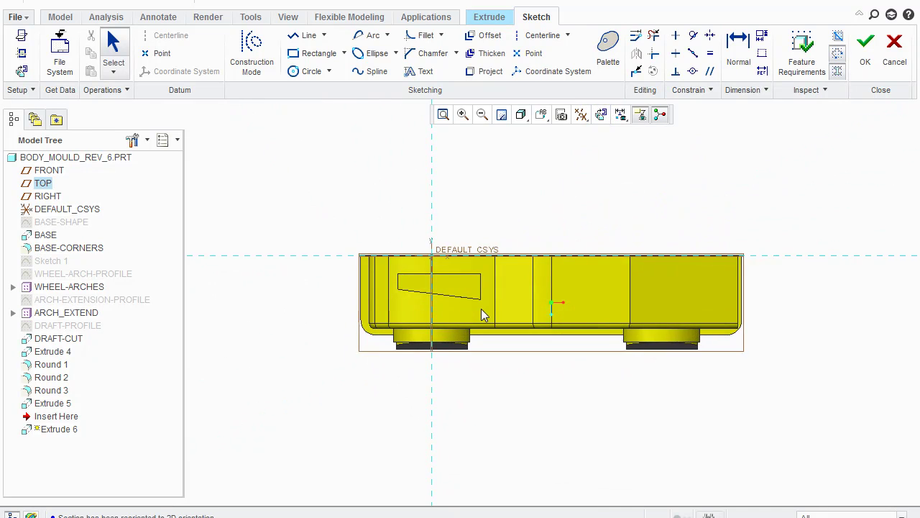
pyautogui.scroll(-2, 481, 308)
pyautogui.click(307, 35)
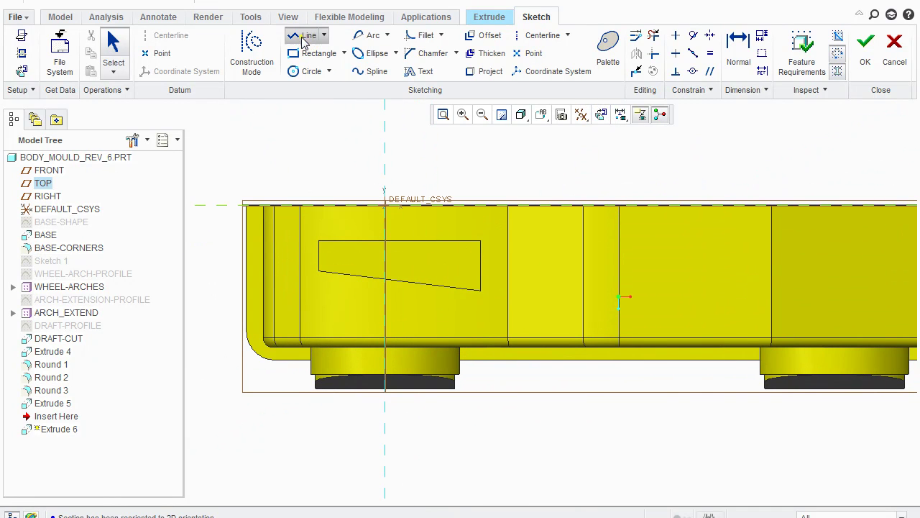
pyautogui.click(320, 242)
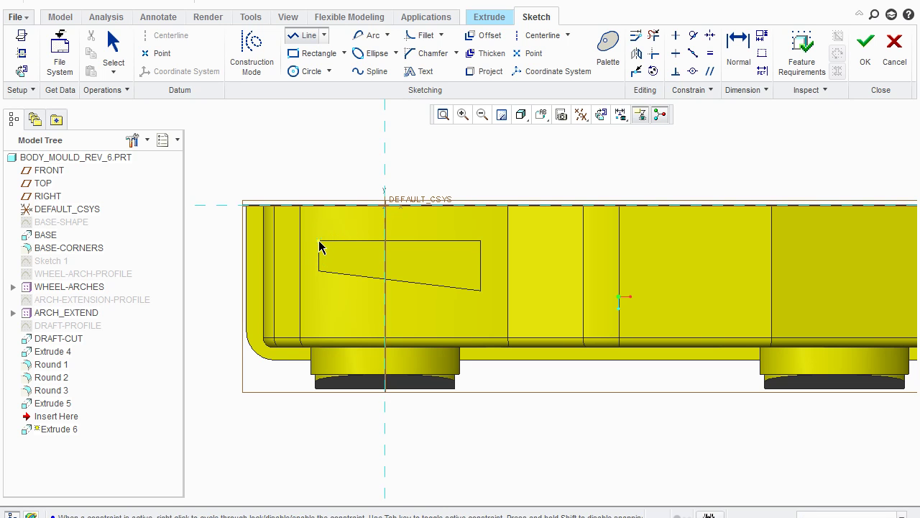
pyautogui.click(318, 241)
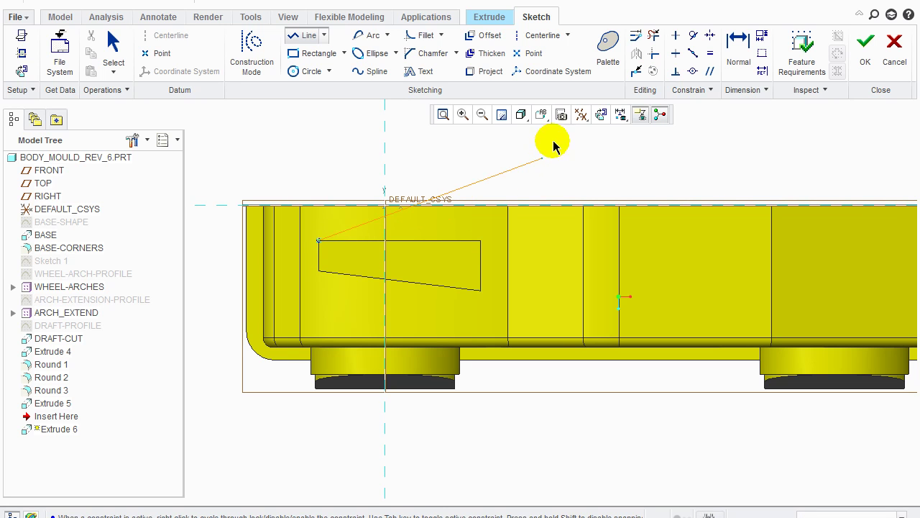
# Switch the model display style to Hidden Line.
pyautogui.click(523, 117)
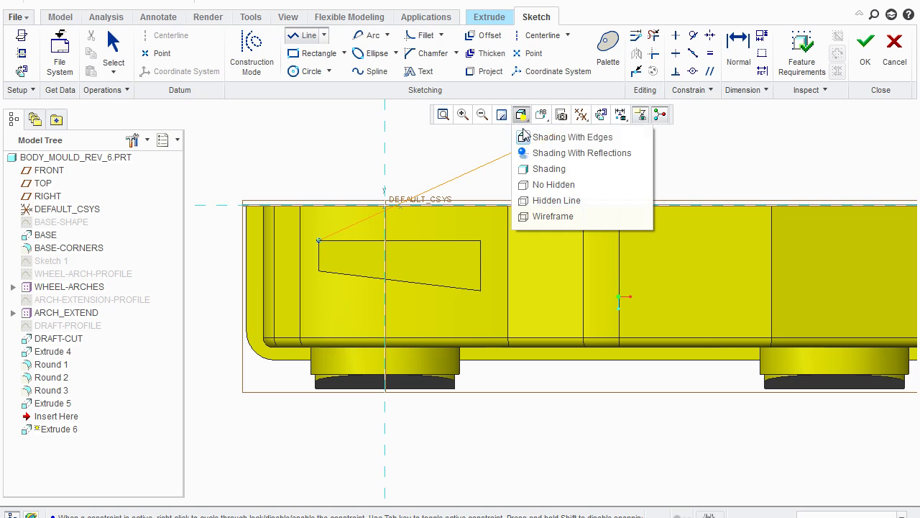
pyautogui.click(548, 185)
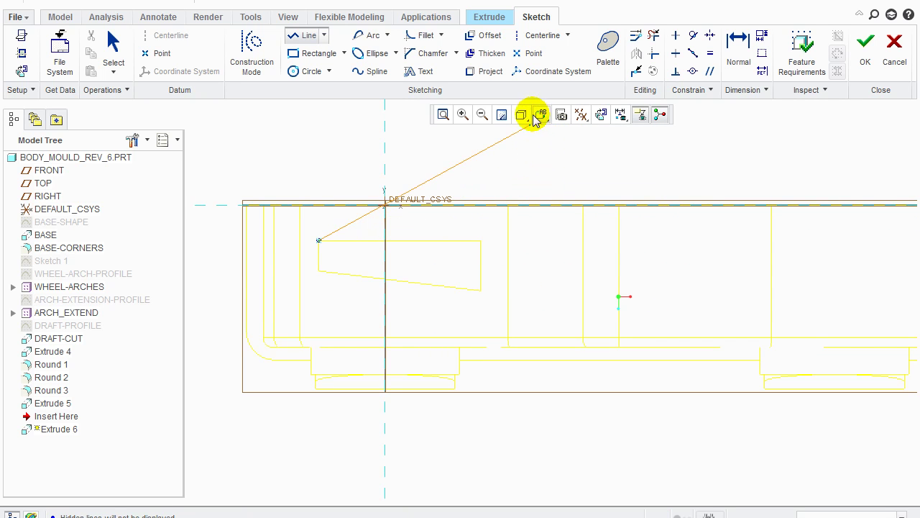
pyautogui.click(525, 115)
pyautogui.click(543, 200)
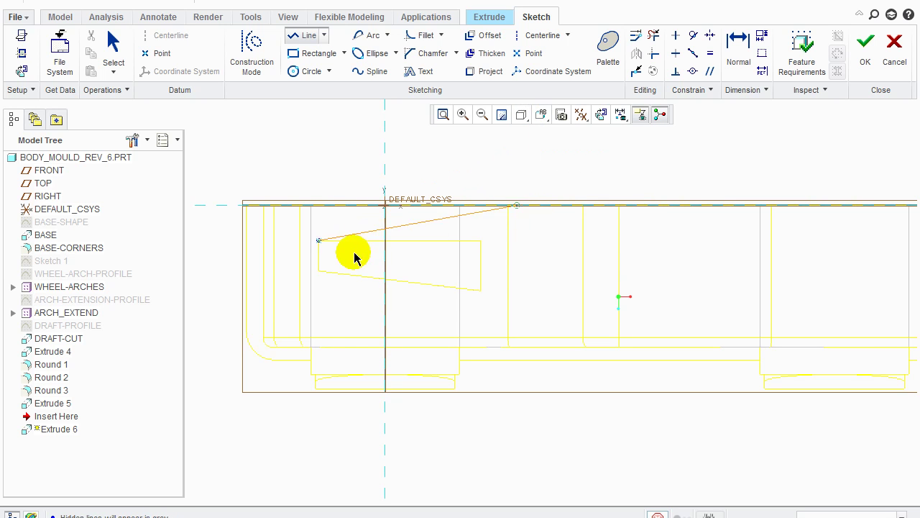
# Trace the left, slanted bottom, right and top edges into a closed four-sided section.
pyautogui.click(318, 271)
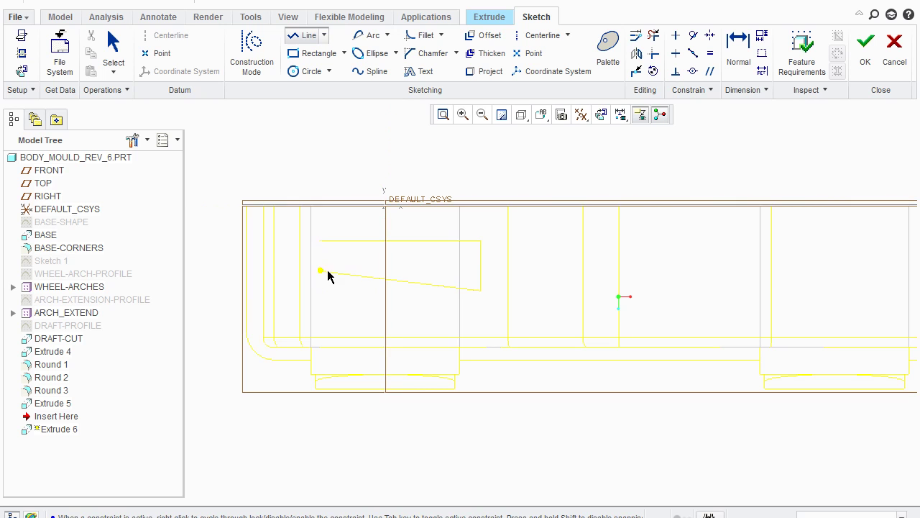
pyautogui.moveTo(328, 273); pyautogui.dragTo(481, 291)
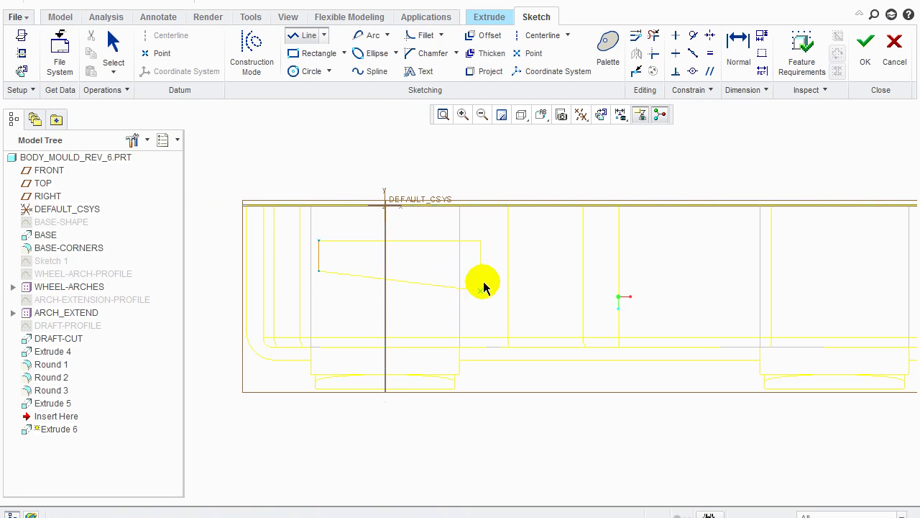
pyautogui.middleClick(481, 291)
pyautogui.click(481, 291)
pyautogui.click(481, 250)
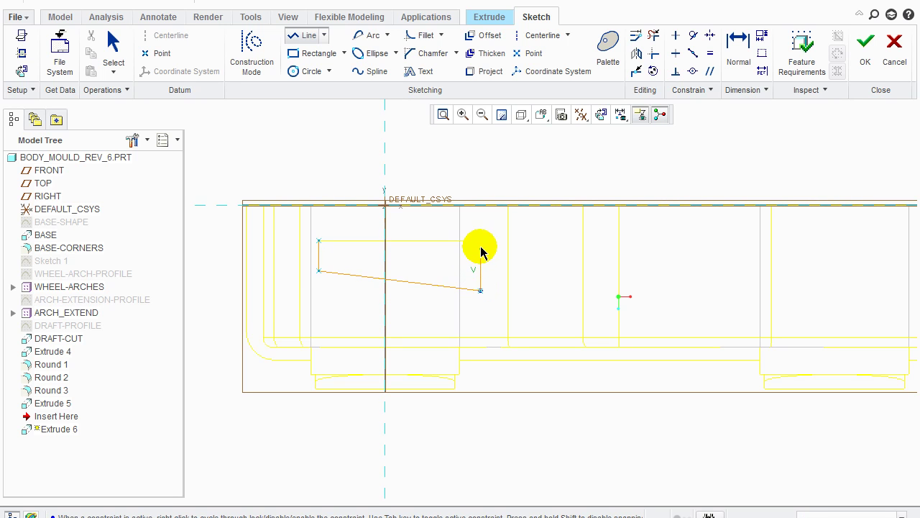
pyautogui.middleClick(481, 245)
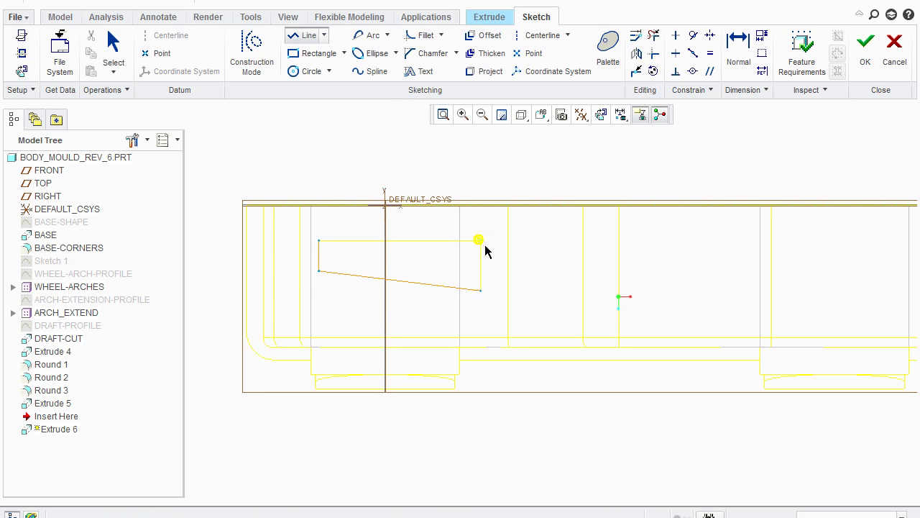
pyautogui.click(481, 242)
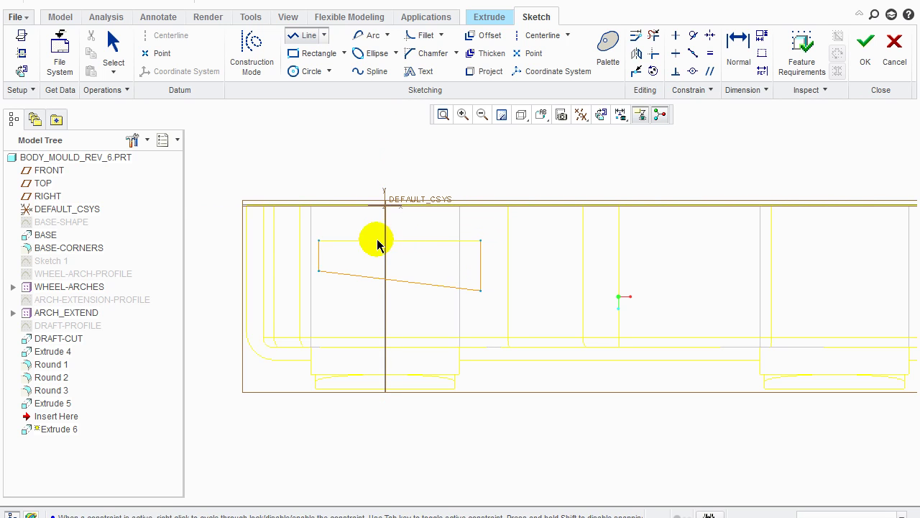
pyautogui.click(318, 241)
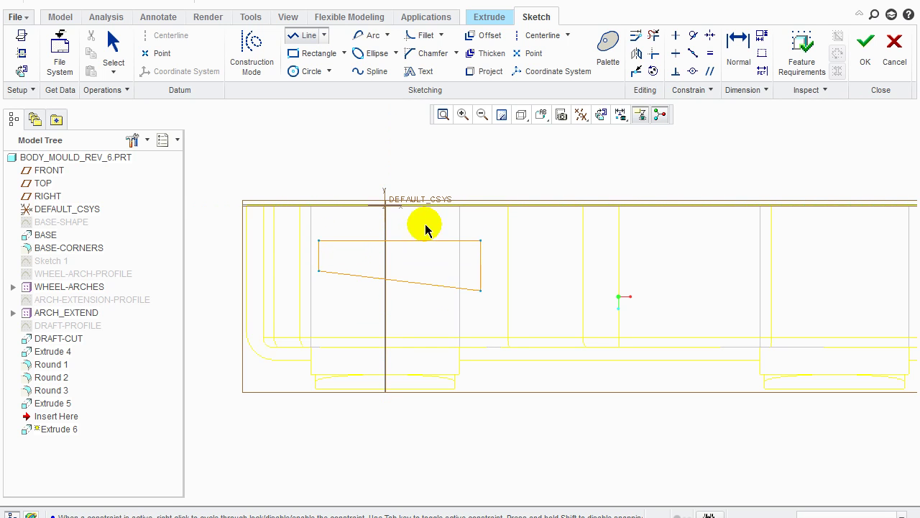
# Accept the sketch and show the car in Default Orientation, Shading With Edges.
pyautogui.click(861, 53)
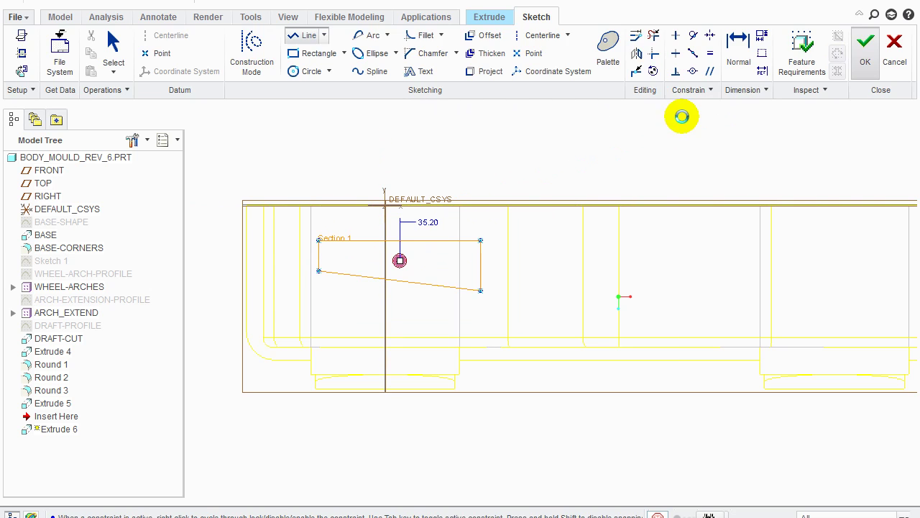
pyautogui.click(552, 115)
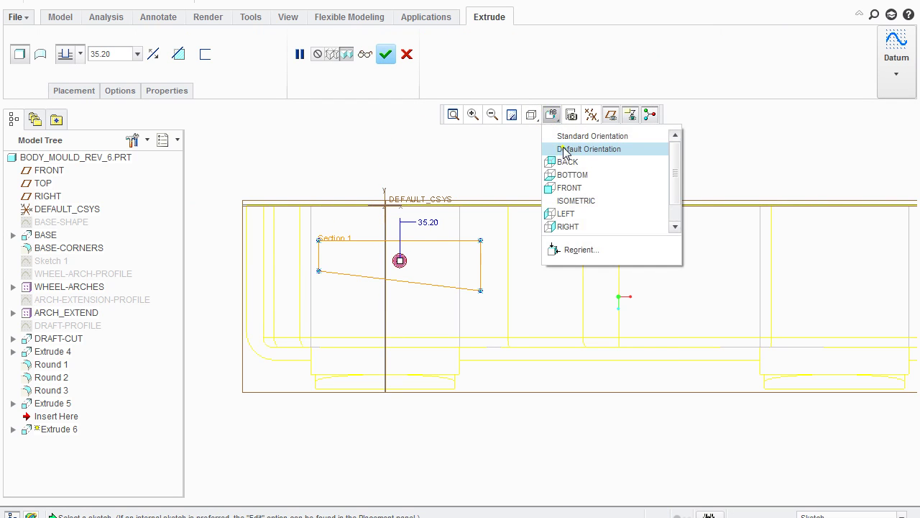
pyautogui.click(570, 149)
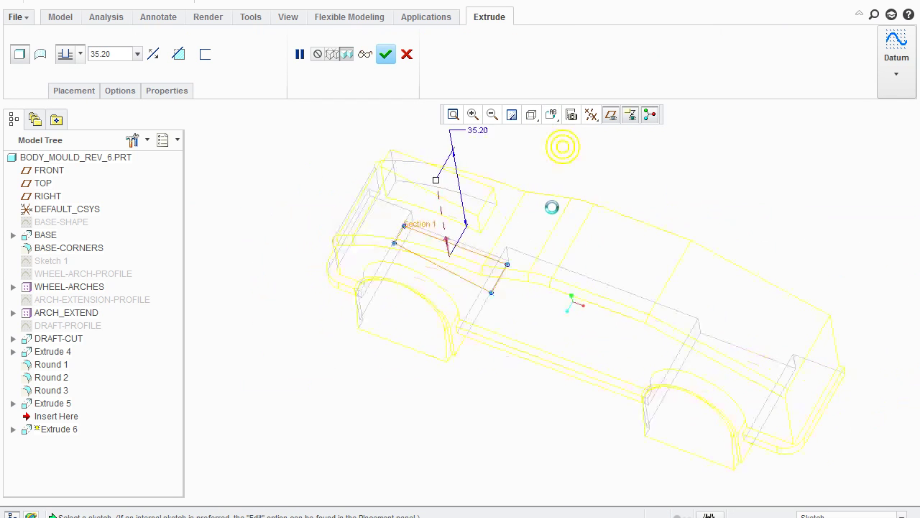
pyautogui.click(549, 115)
pyautogui.click(532, 116)
pyautogui.click(532, 116)
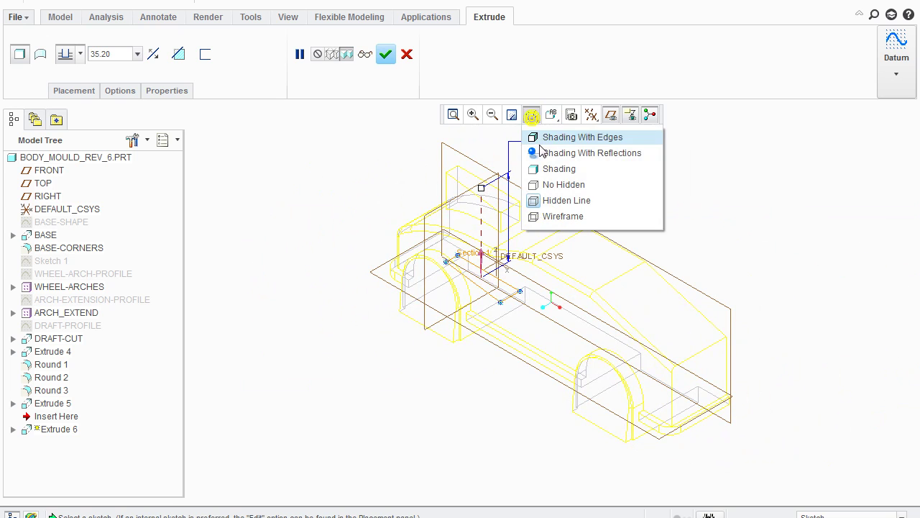
pyautogui.click(547, 137)
pyautogui.moveTo(551, 311); pyautogui.dragTo(625, 352, button='middle')
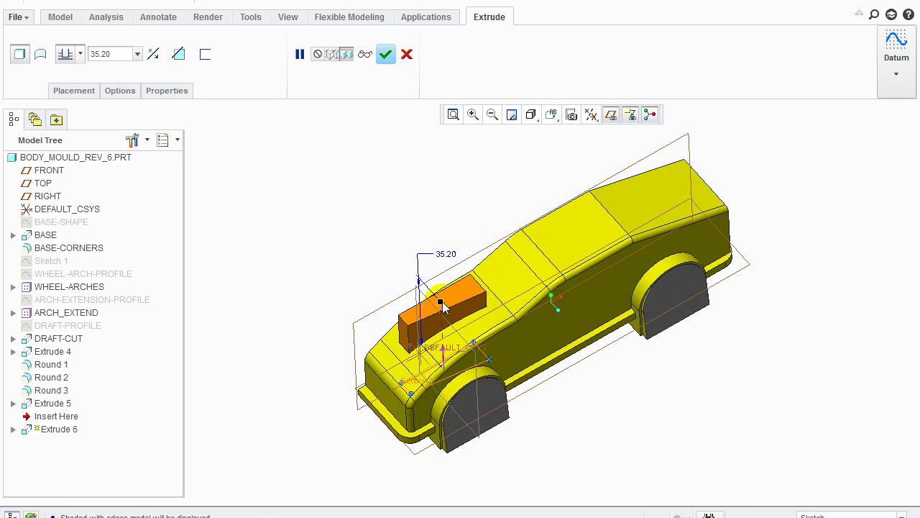
# Set the cut depth to 19.80, finish Extrude 6, and select the whole part.
pyautogui.moveTo(441, 306); pyautogui.dragTo(443, 332)
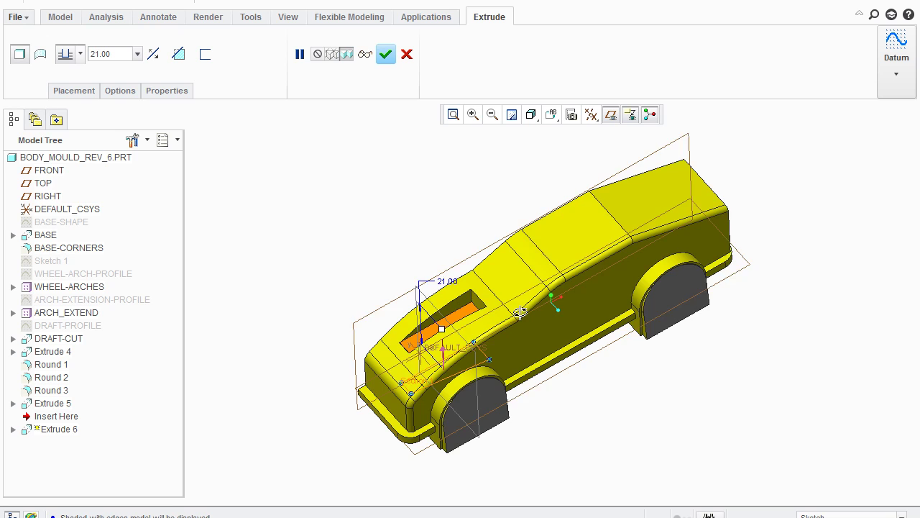
pyautogui.moveTo(520, 311); pyautogui.dragTo(495, 317, button='middle')
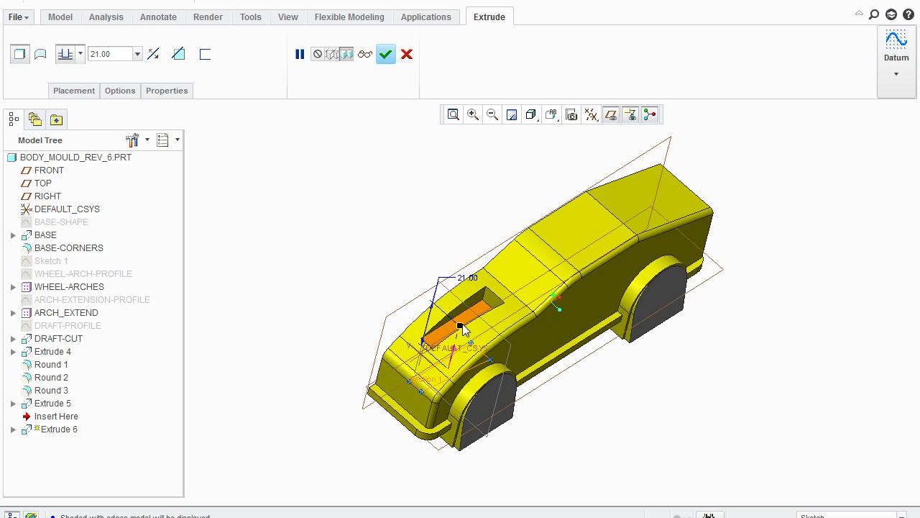
pyautogui.moveTo(466, 319); pyautogui.dragTo(460, 327)
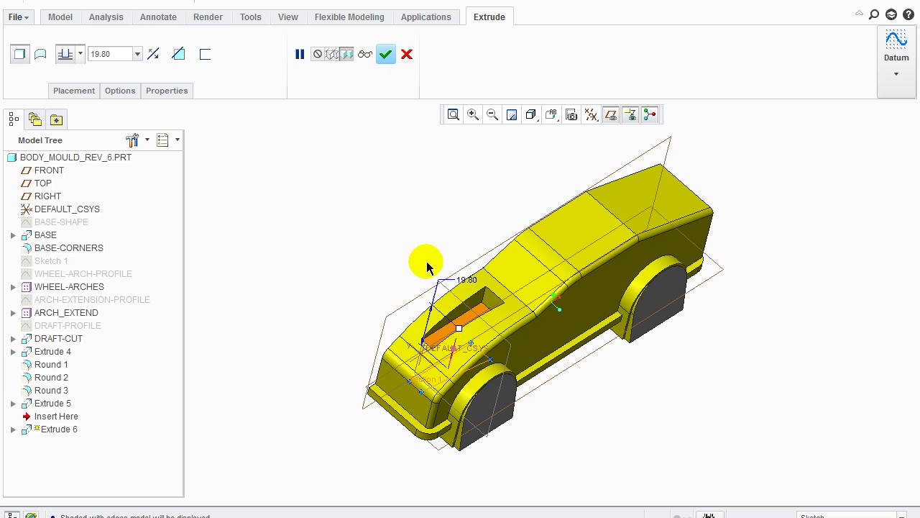
pyautogui.click(386, 54)
pyautogui.moveTo(527, 283); pyautogui.dragTo(326, 207, button='middle')
pyautogui.click(101, 157)
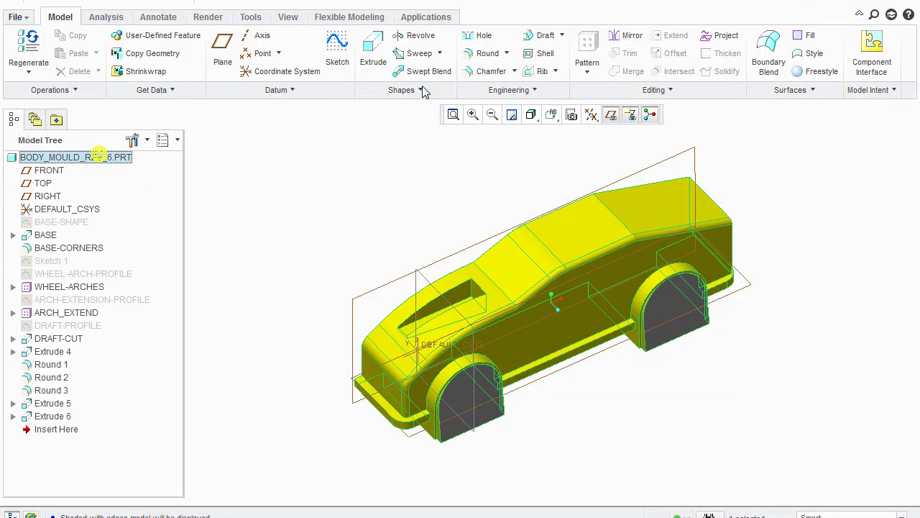
pyautogui.click(631, 40)
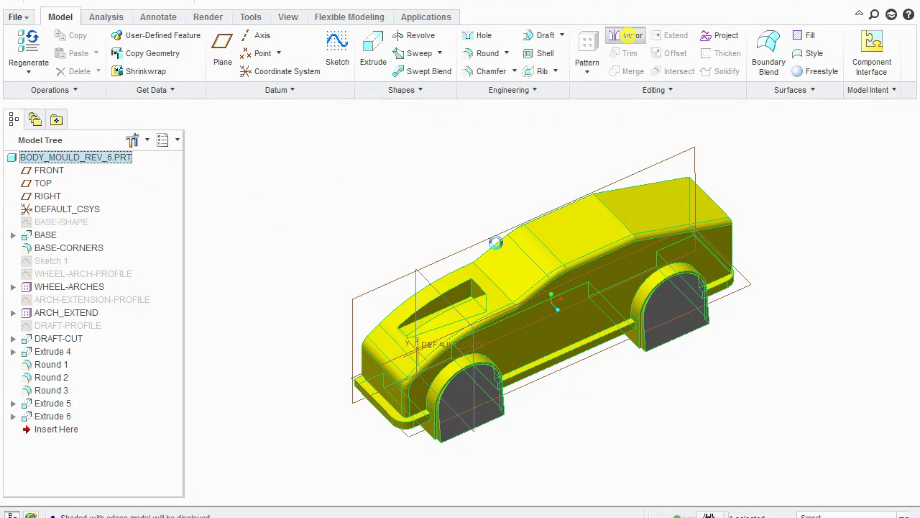
# Mirror the body across the FRONT plane as Mirror 1 and inspect the full car.
pyautogui.click(464, 166)
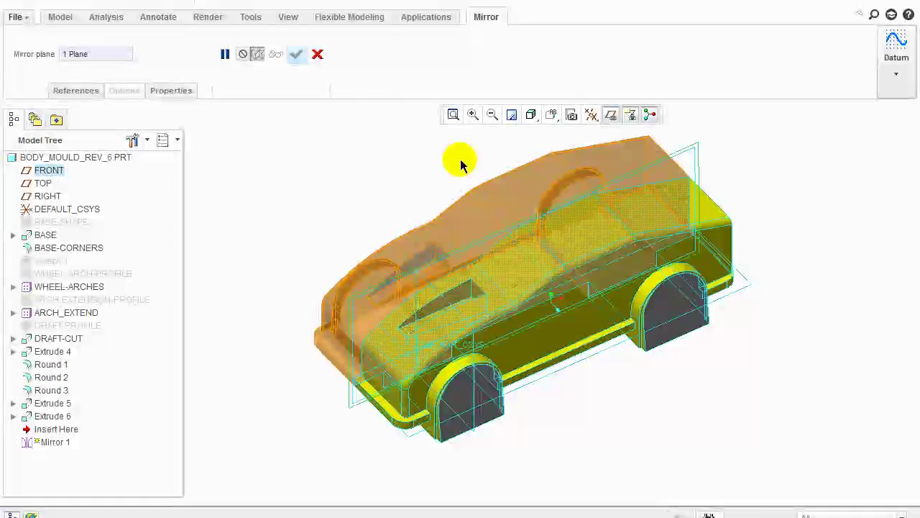
pyautogui.click(296, 54)
pyautogui.moveTo(547, 302)
pyautogui.mouseDown(button='middle')
pyautogui.moveTo(554, 267)
pyautogui.moveTo(578, 261)
pyautogui.moveTo(565, 278)
pyautogui.mouseUp(button='middle')
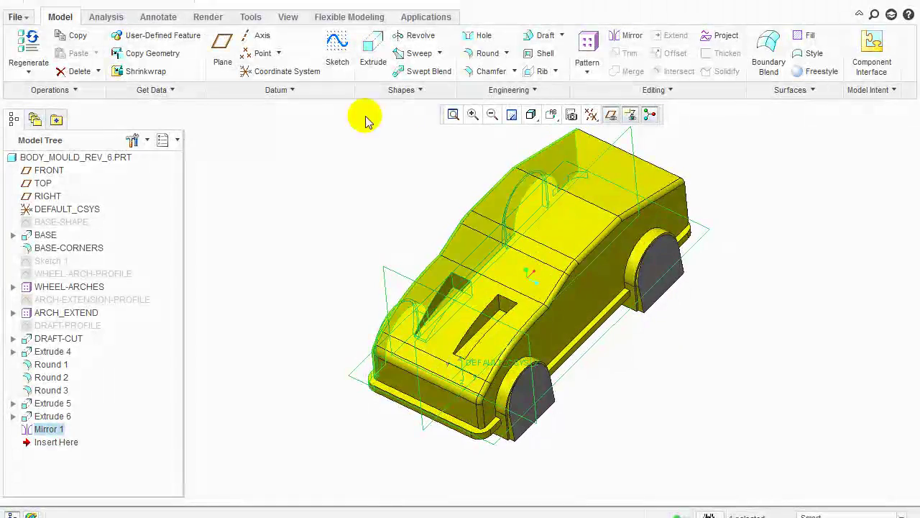
pyautogui.click(552, 116)
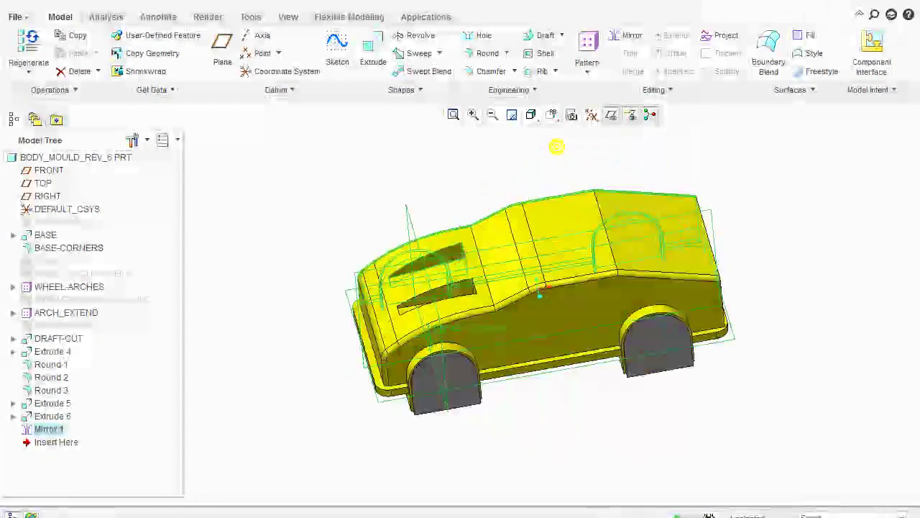
pyautogui.moveTo(556, 147); pyautogui.dragTo(597, 157, button='middle')
pyautogui.click(708, 515)
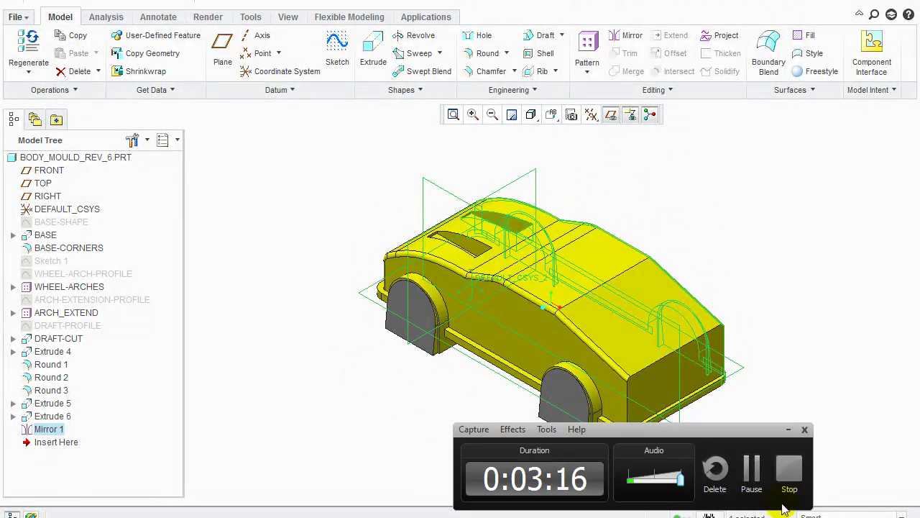